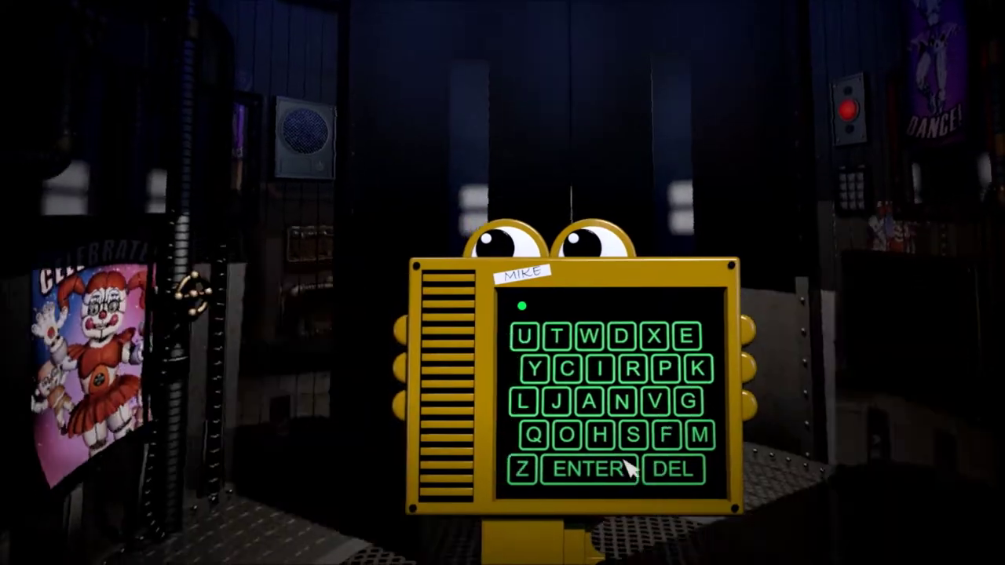
{"action": "left_click", "coordinate": [651, 470]}
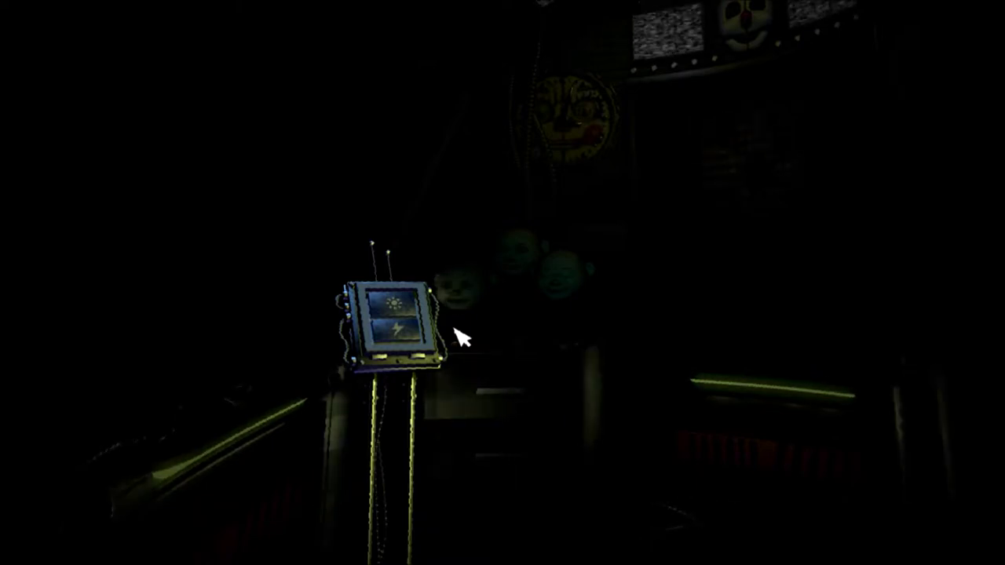
{"action": "left_click", "coordinate": [414, 341]}
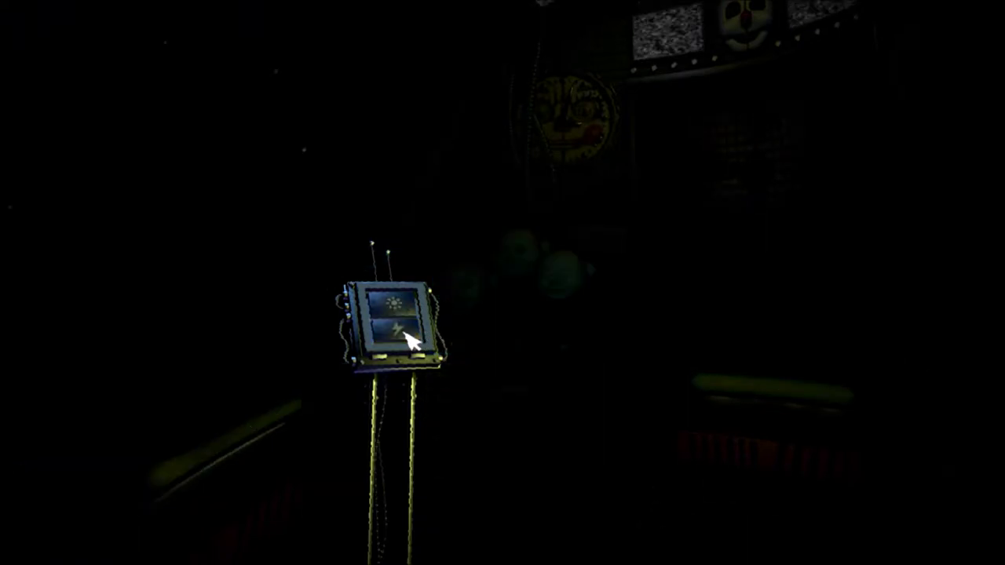